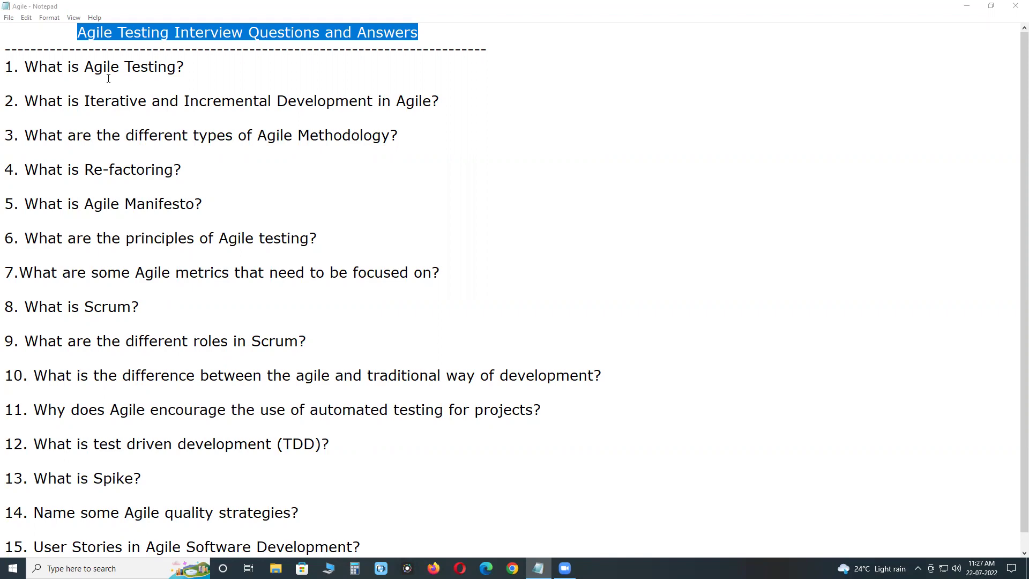
# Select the line '1. What is Agile Testing?', then deselect it.
pyautogui.moveTo(5, 67); pyautogui.dragTo(196, 73)
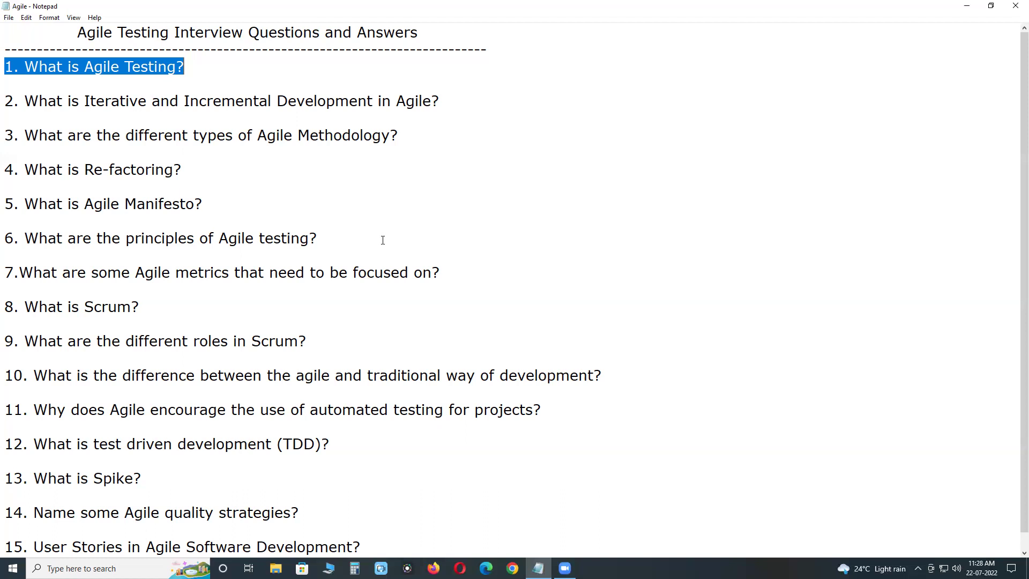
pyautogui.click(4, 101)
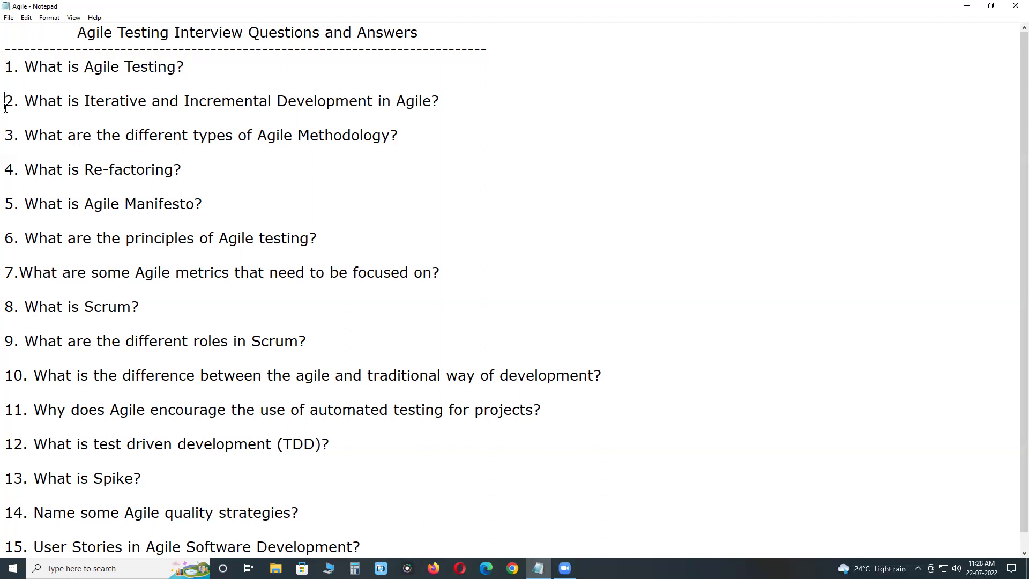
# Highlight question 3 on Agile Methodology types, then question 4, 'What is Re-factoring?'.
pyautogui.hotkey('shift', 'End')
pyautogui.press('Down')
pyautogui.press('Home')
pyautogui.hotkey('shift', 'End')
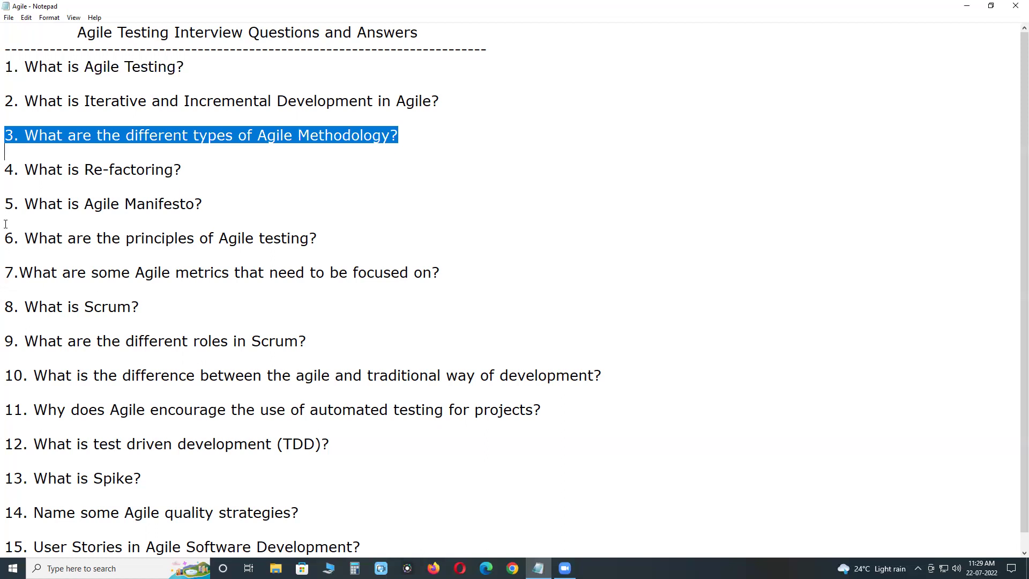
pyautogui.moveTo(5, 169); pyautogui.dragTo(261, 185)
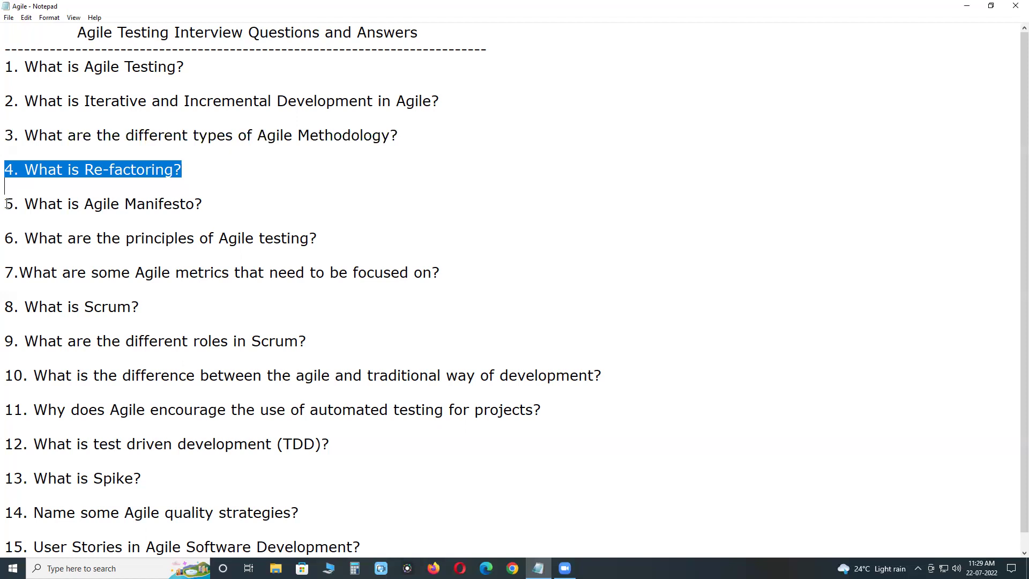
# Select the full line '5. What is Agile Manifesto?'.
pyautogui.moveTo(5, 203); pyautogui.dragTo(214, 204)
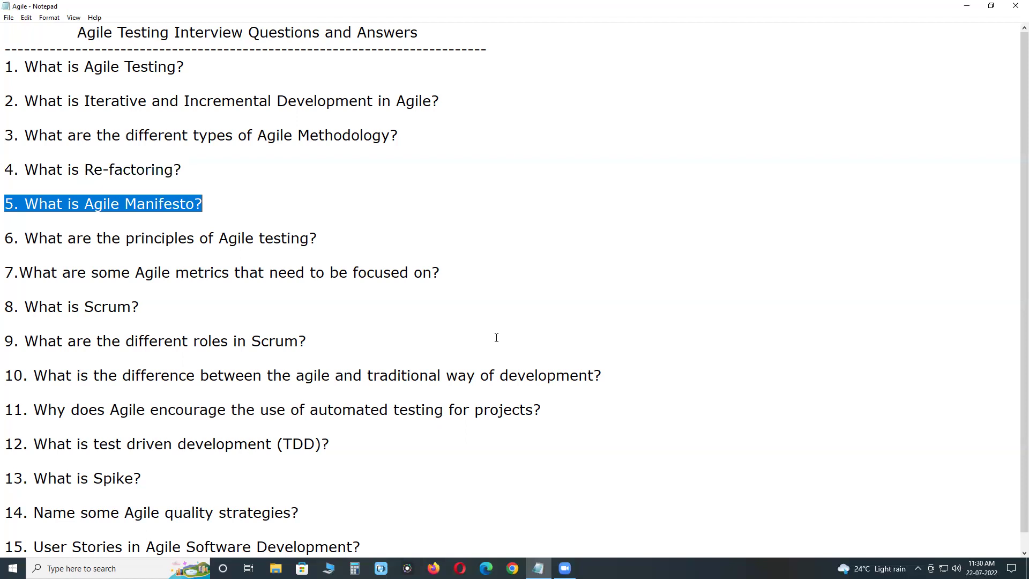
# Select the whole line 'What are the principles of Agile testing?'.
pyautogui.moveTo(5, 238); pyautogui.dragTo(396, 244)
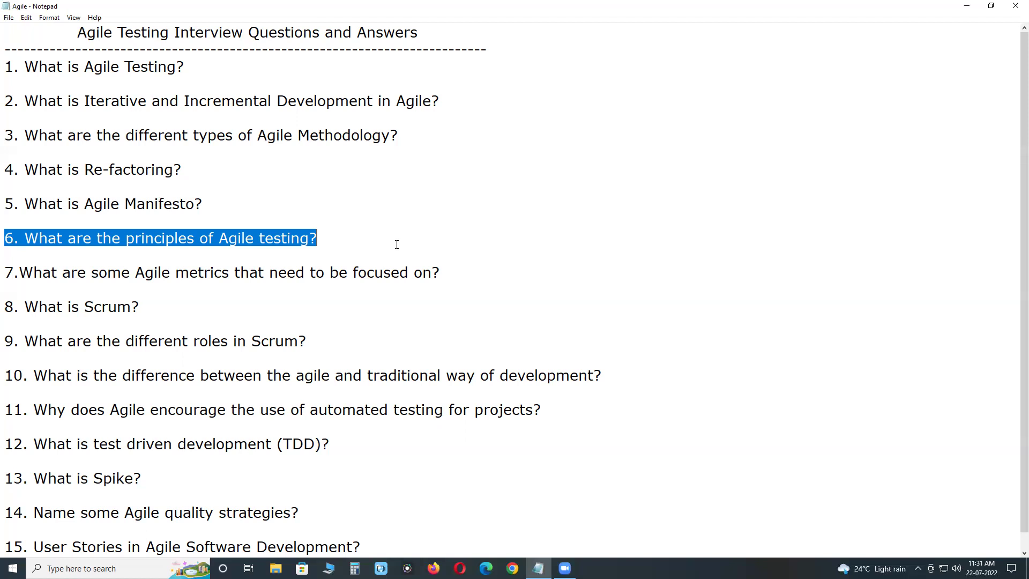
# Clear the selection on question 6, leaving the cursor at its line end.
pyautogui.click(396, 244)
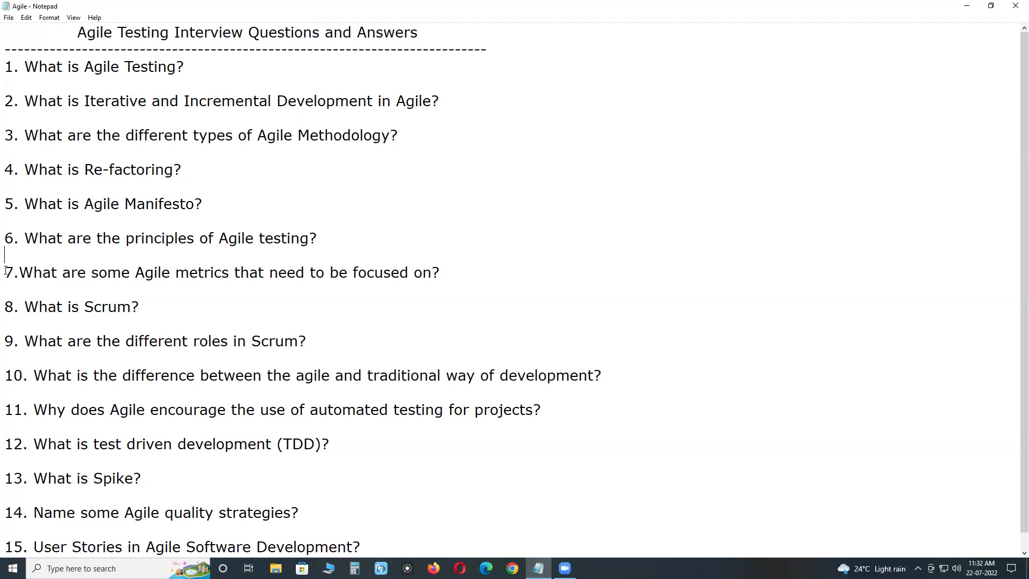
# Select question 7, 'What are some Agile metrics that need to be focused on?'.
pyautogui.moveTo(5, 272); pyautogui.dragTo(5, 290)
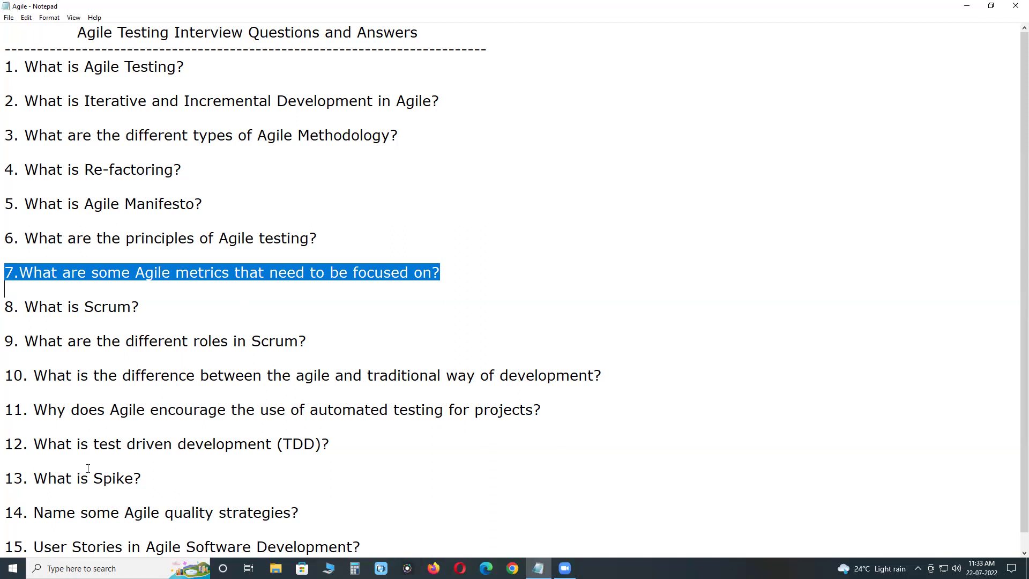
pyautogui.scroll(-1, 81, 468)
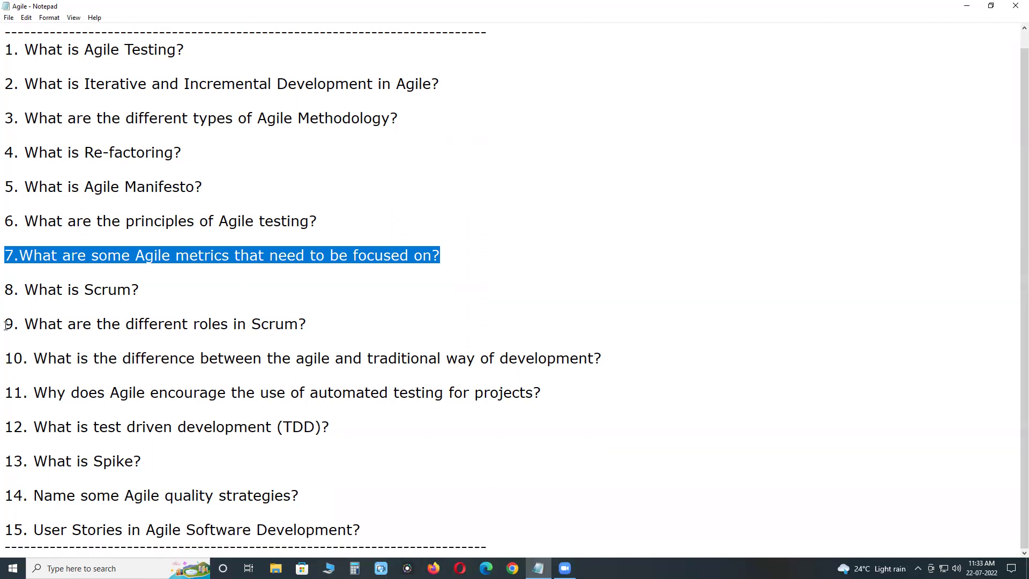
# Select the line '8. What is Scrum?'.
pyautogui.moveTo(5, 289); pyautogui.dragTo(158, 291)
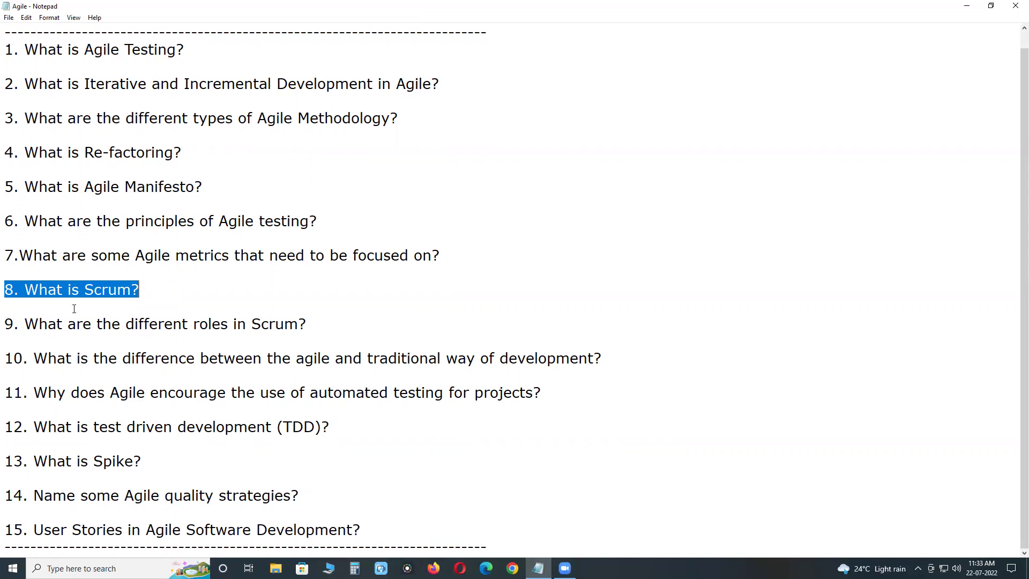
# Select the line '9. What are the different roles in Scrum?'.
pyautogui.moveTo(5, 323); pyautogui.dragTo(324, 323)
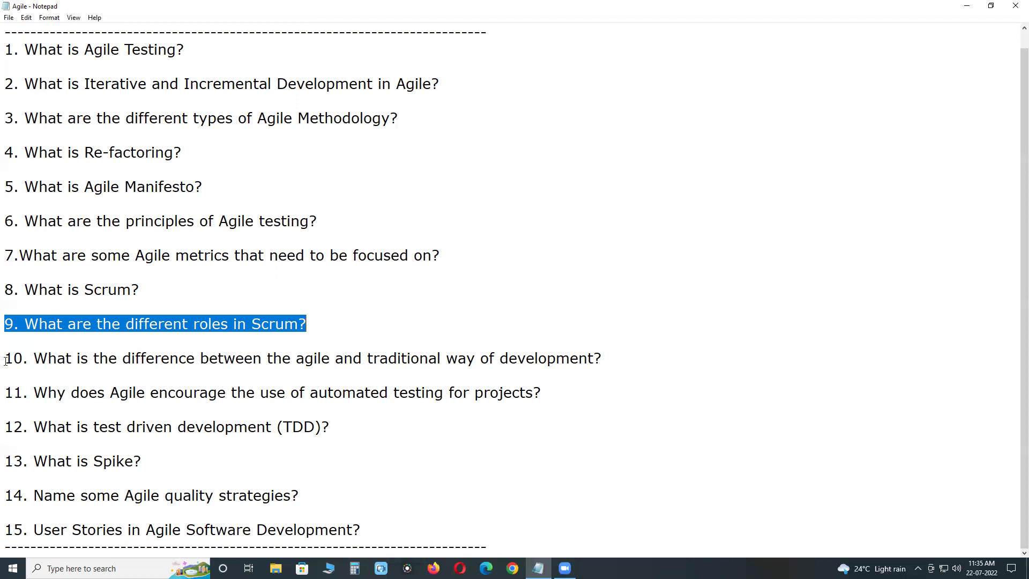
# Select question 10 on how agile differs from the traditional way of development.
pyautogui.moveTo(5, 358); pyautogui.dragTo(633, 381)
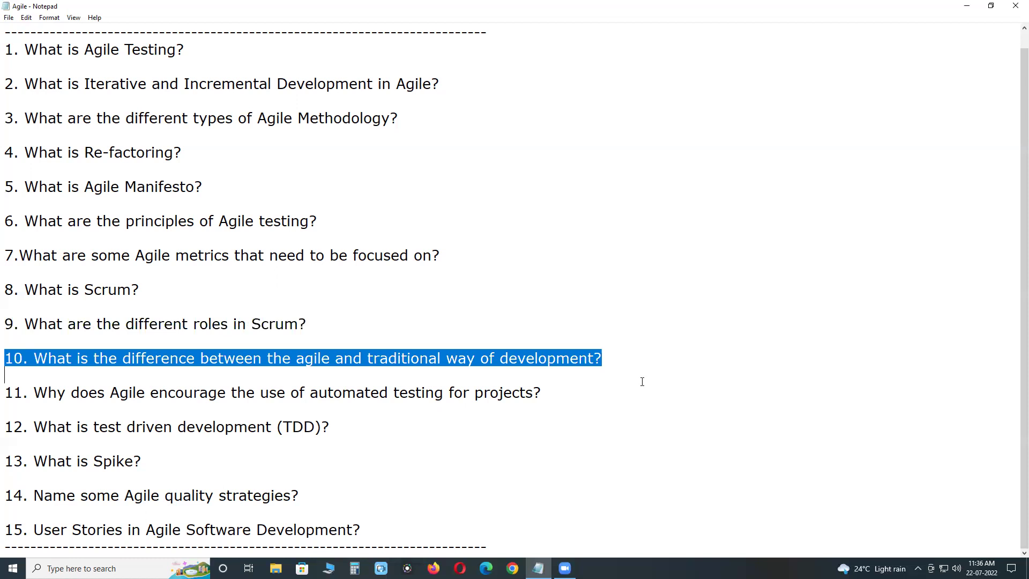
# Select the entire line of question 11 on why Agile encourages automated testing.
pyautogui.tripleClick(7, 398)
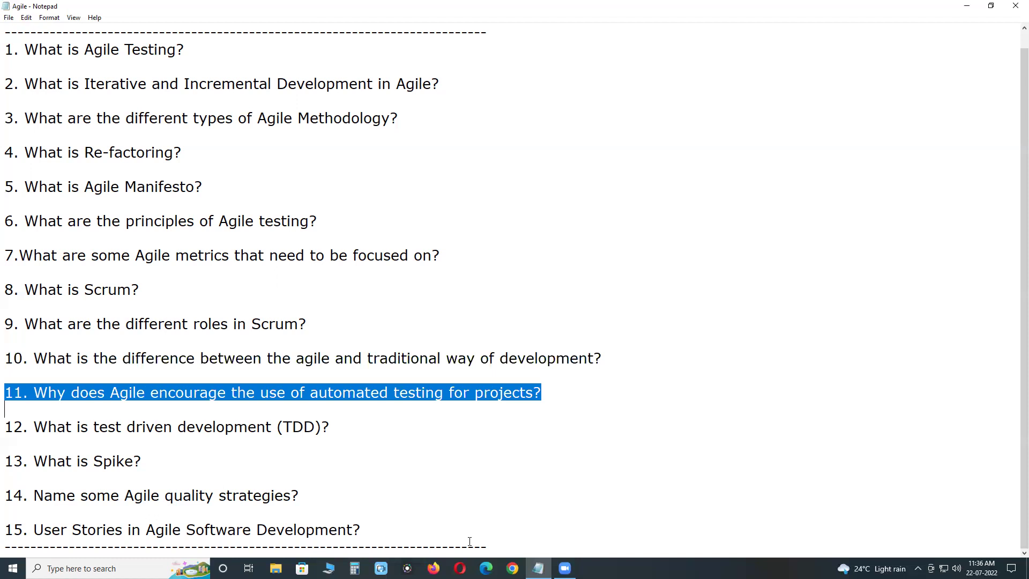
# Highlight question 12 on test driven development, then question 13, 'What is Spike?'.
pyautogui.moveTo(5, 426); pyautogui.dragTo(5, 444)
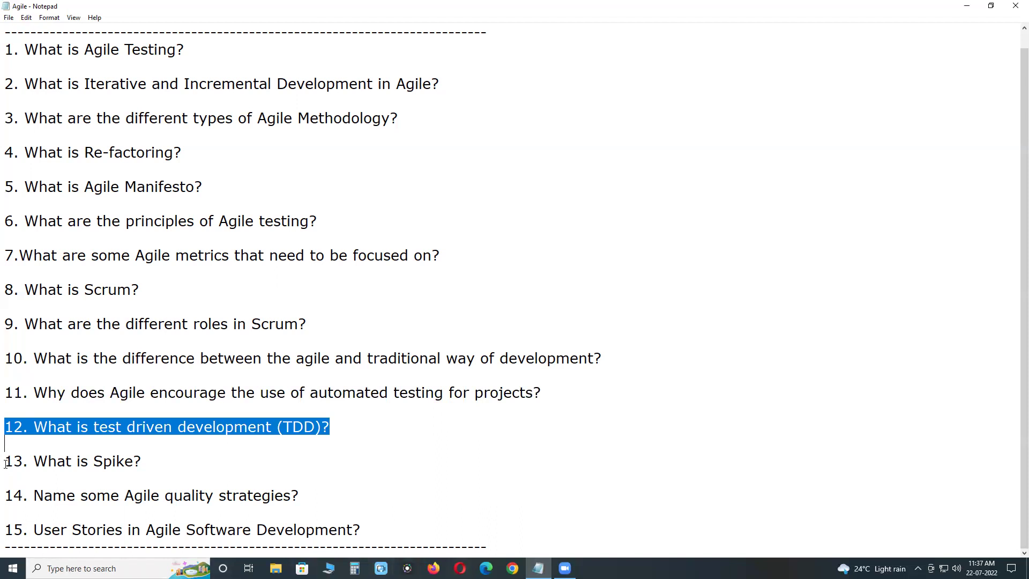
pyautogui.moveTo(6, 461); pyautogui.dragTo(202, 466)
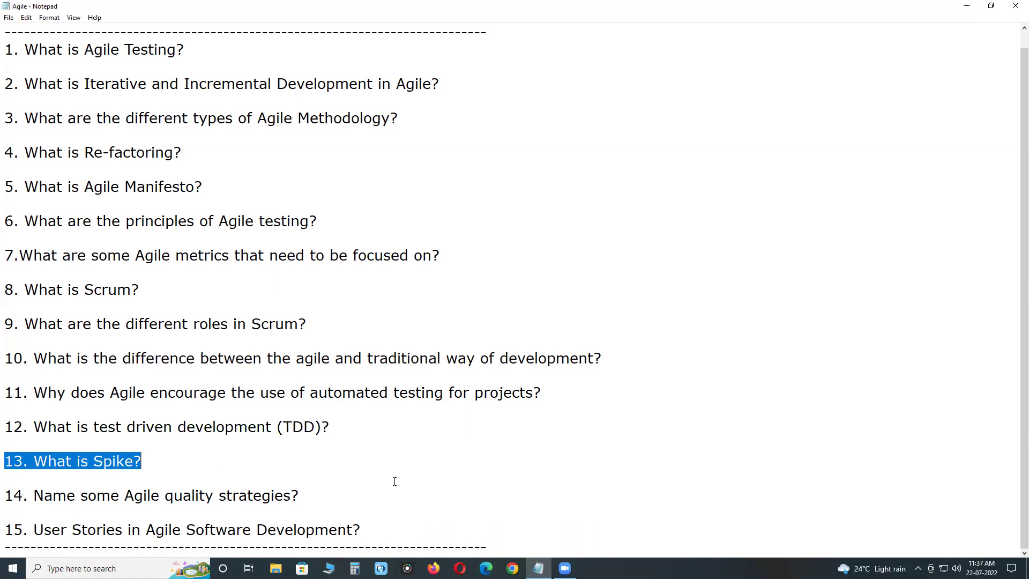
# Highlight question 14 on Agile quality strategies, then question 15 on User Stories.
pyautogui.moveTo(5, 495); pyautogui.dragTo(341, 500)
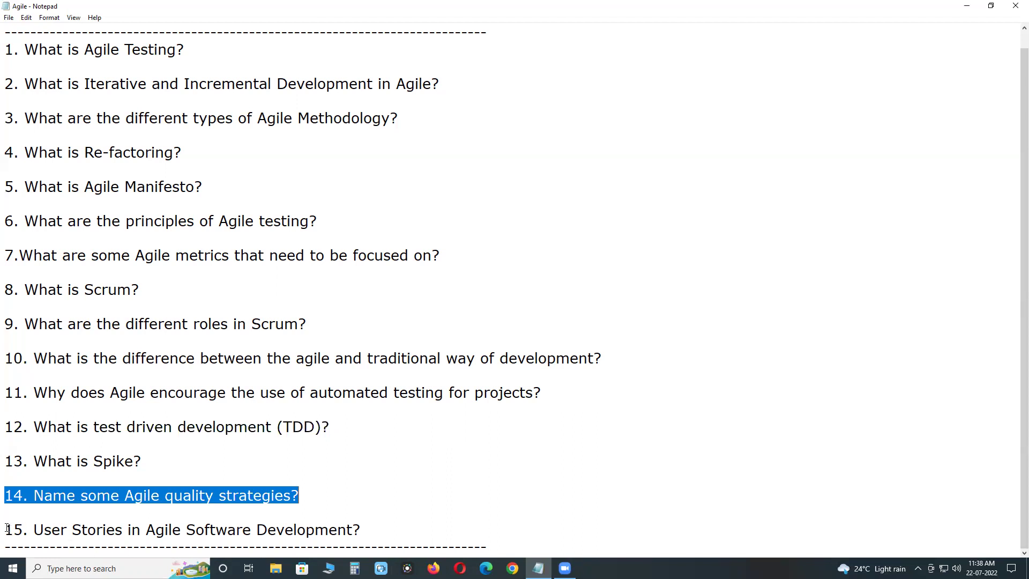
pyautogui.moveTo(5, 529); pyautogui.dragTo(404, 529)
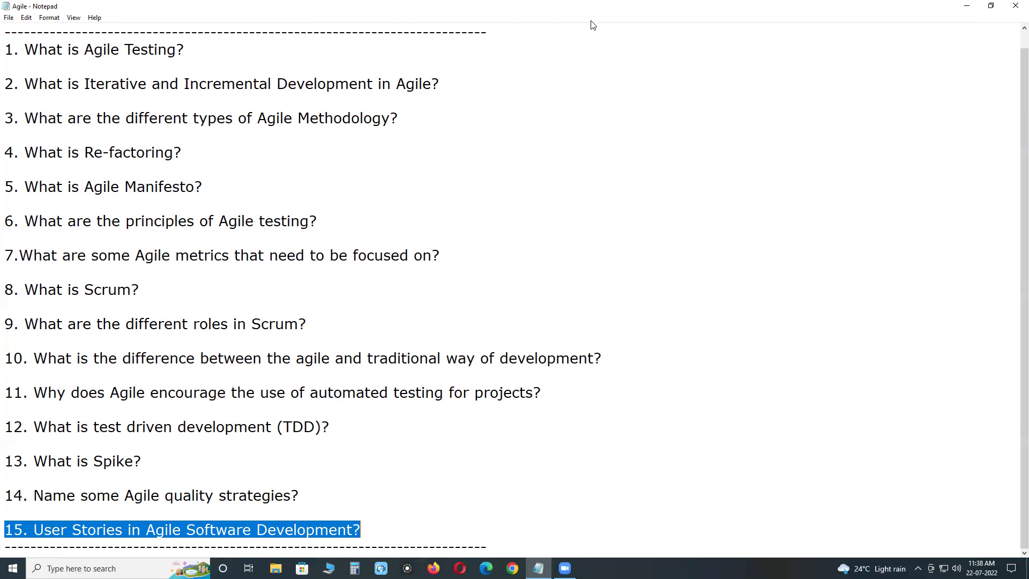
# Switch to another window with Alt+Tab and right-click near its top.
pyautogui.hotkey('alt', 'Tab')
pyautogui.rightClick(746, 55)
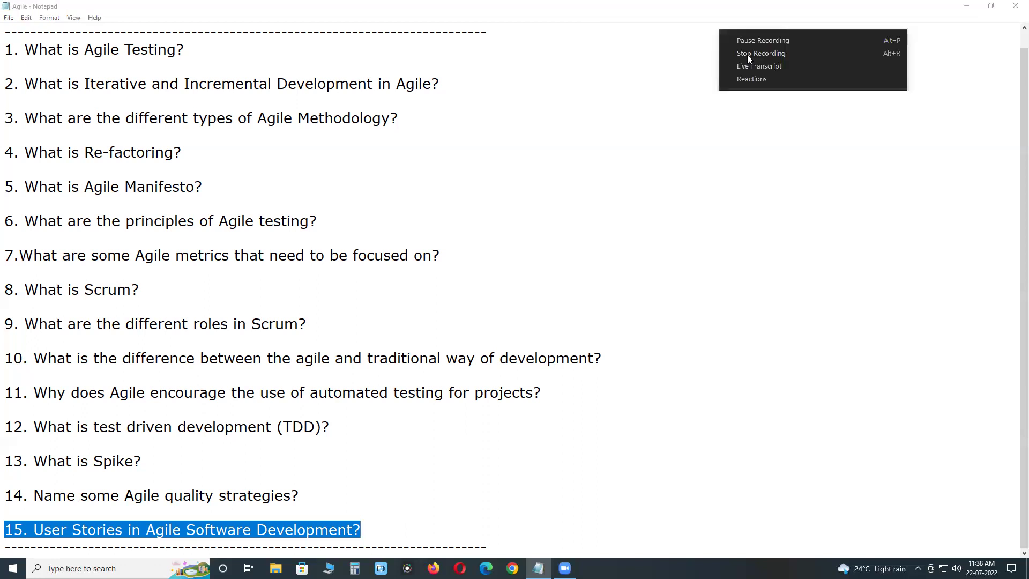